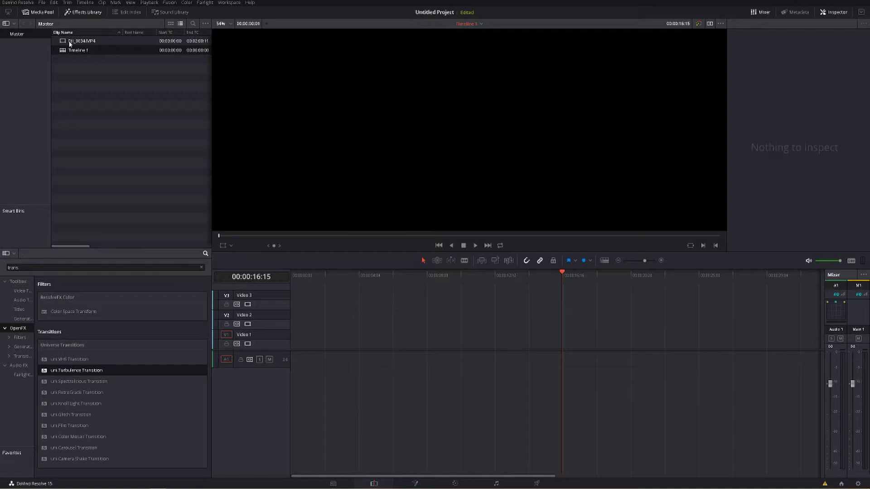
- Place DJI_0034.MP4 at the start of Video 1 and dismiss the Auto Save prompt
drag(181, 41, 309, 341)
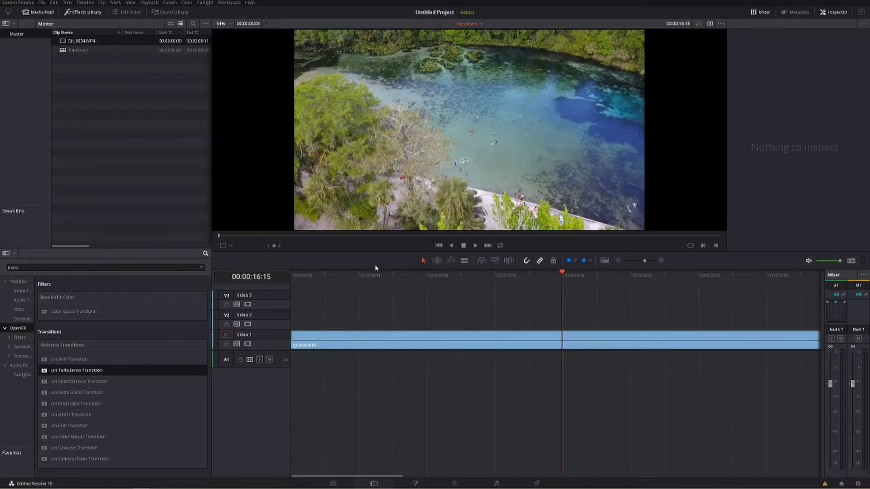
key(Home)
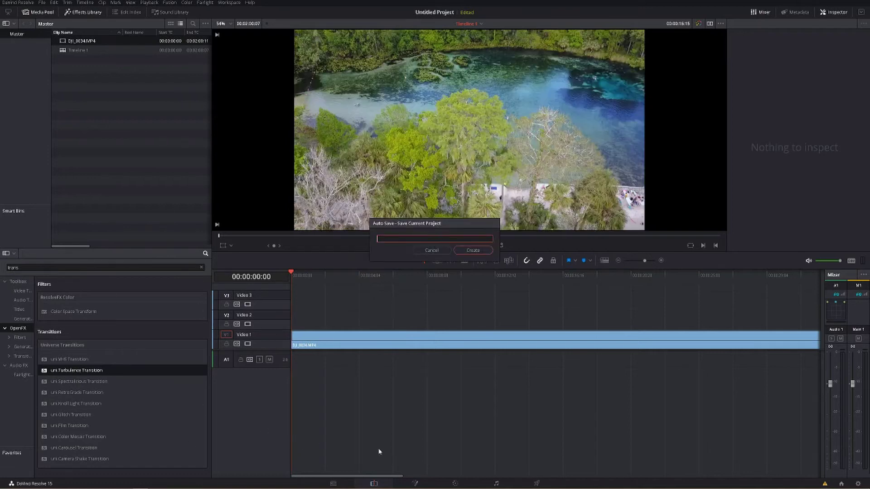
key(Escape)
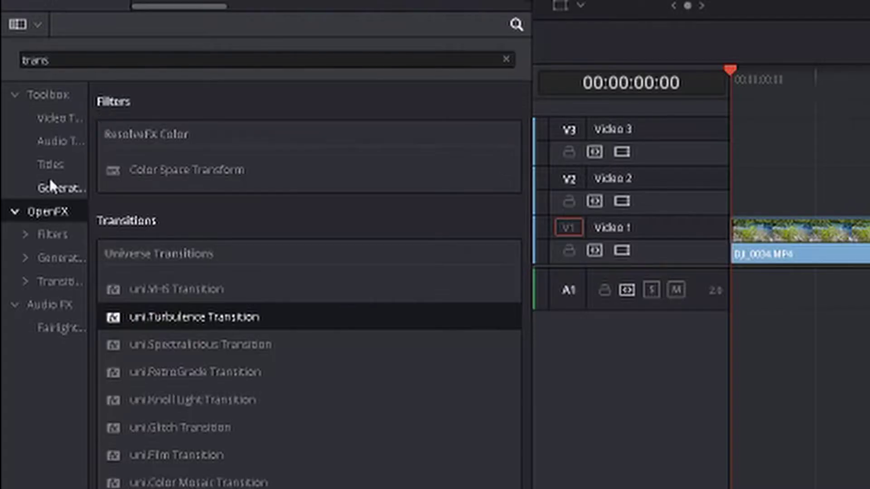
- Drop a Fusion Composition generator onto Video 2 above the drone clip's start
click(20, 319)
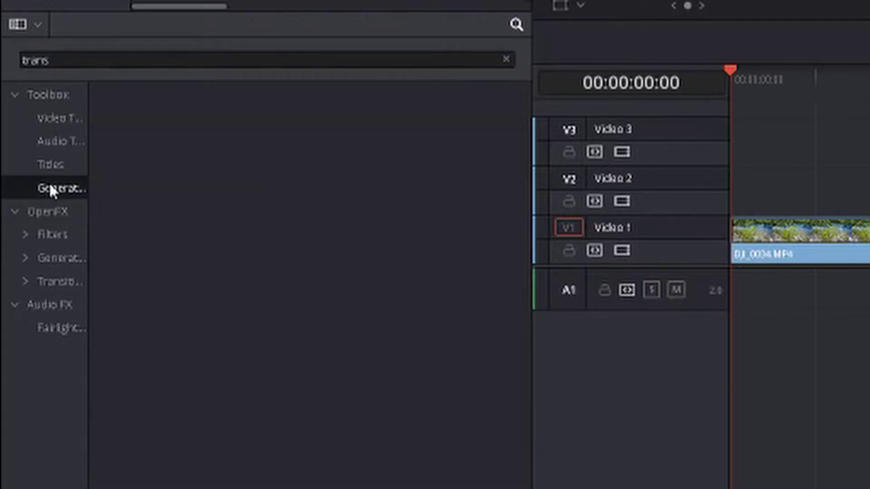
click(506, 59)
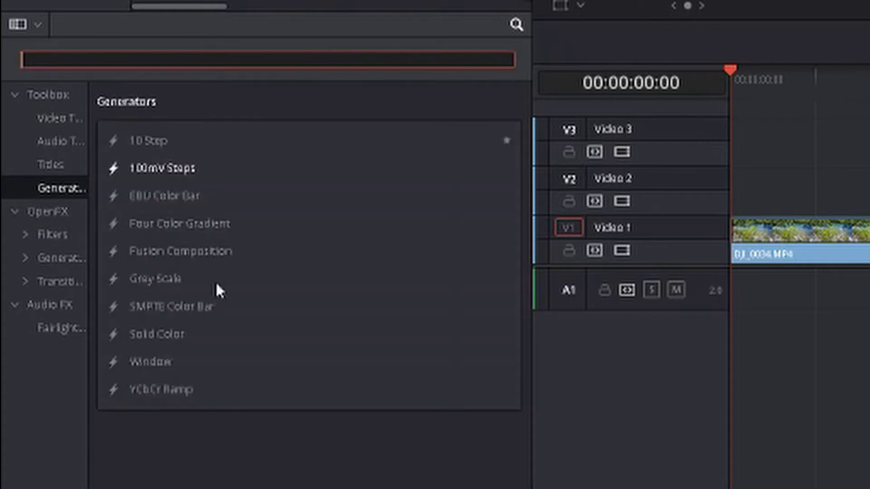
drag(178, 249, 820, 104)
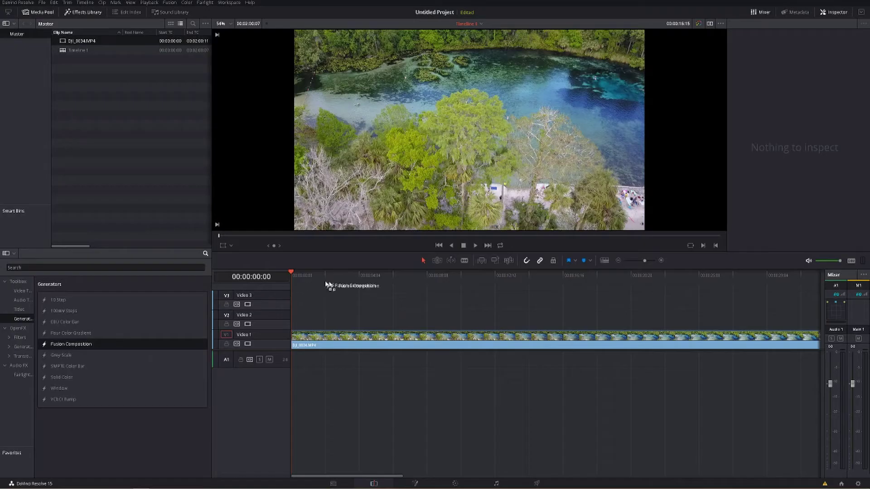
drag(327, 285, 328, 319)
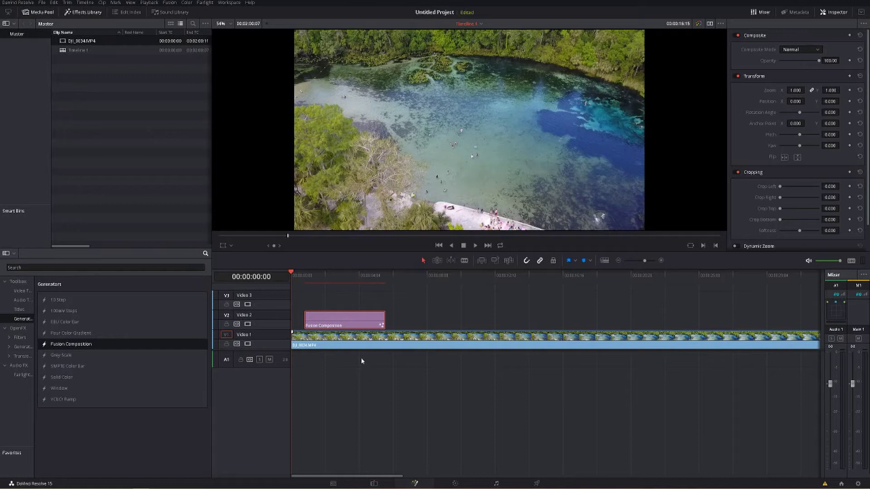
- Open the Fusion Composition on the Fusion page and move MediaOut1 to the lower right of the graph
key(shift+5)
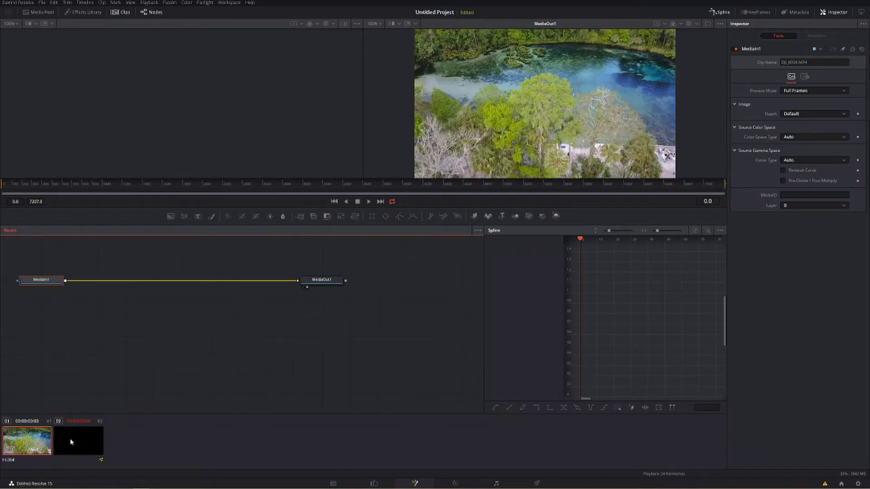
click(71, 440)
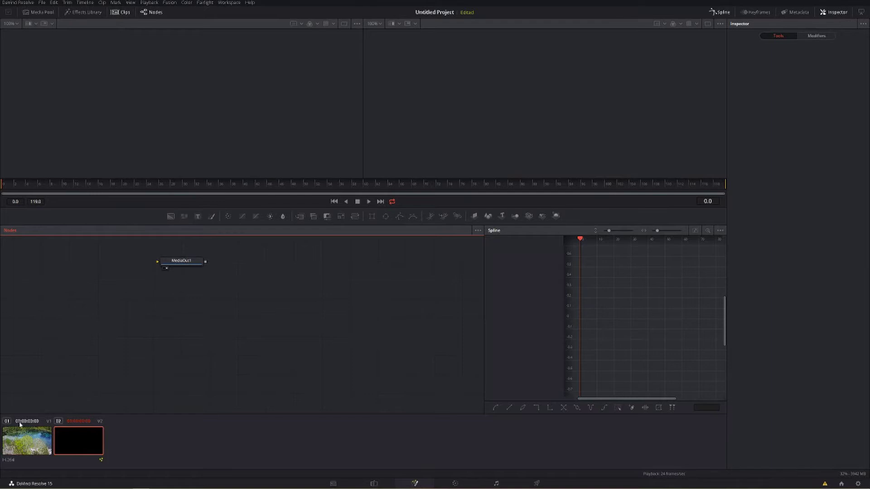
click(185, 265)
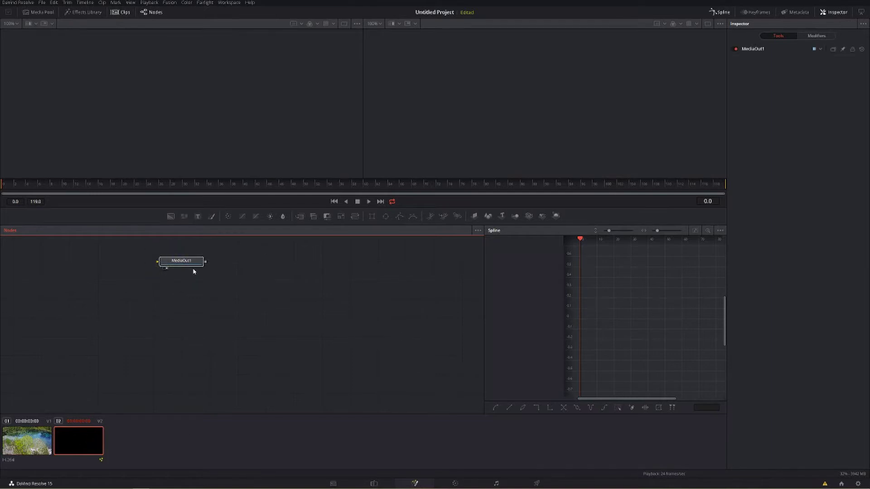
drag(194, 271, 426, 361)
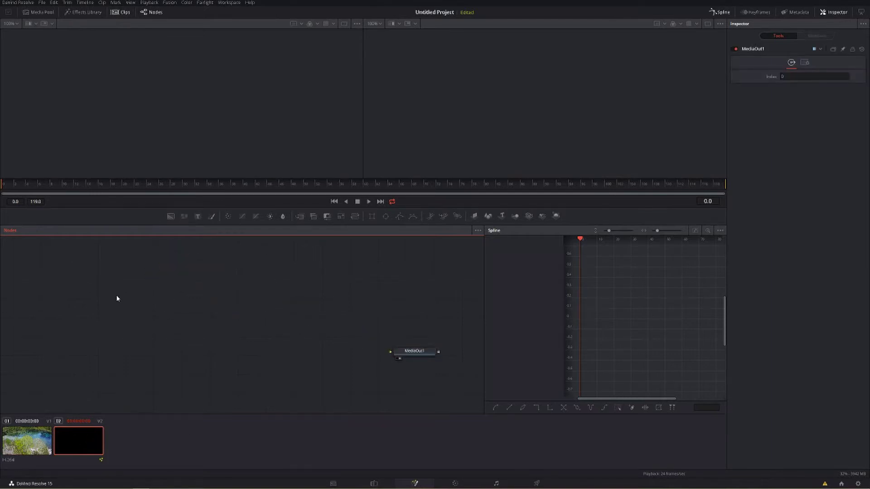
- Add a Text node, show it in the left viewer, and make it read '50'
click(199, 216)
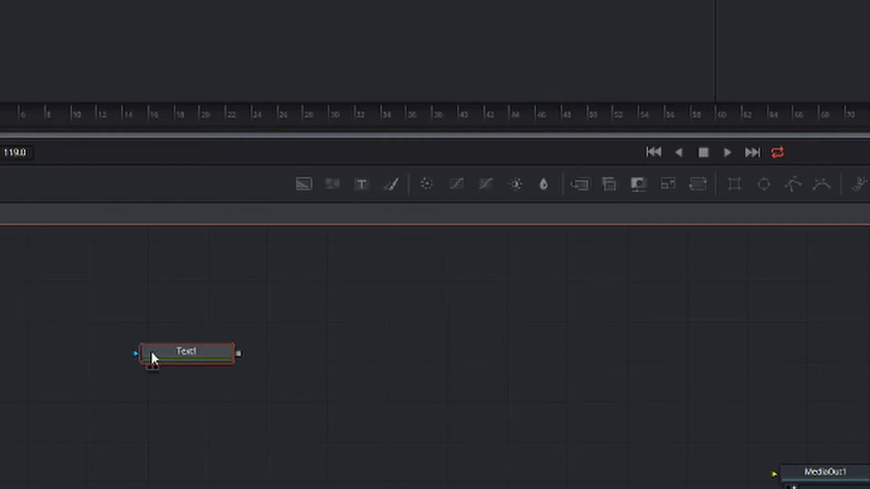
drag(153, 358, 99, 374)
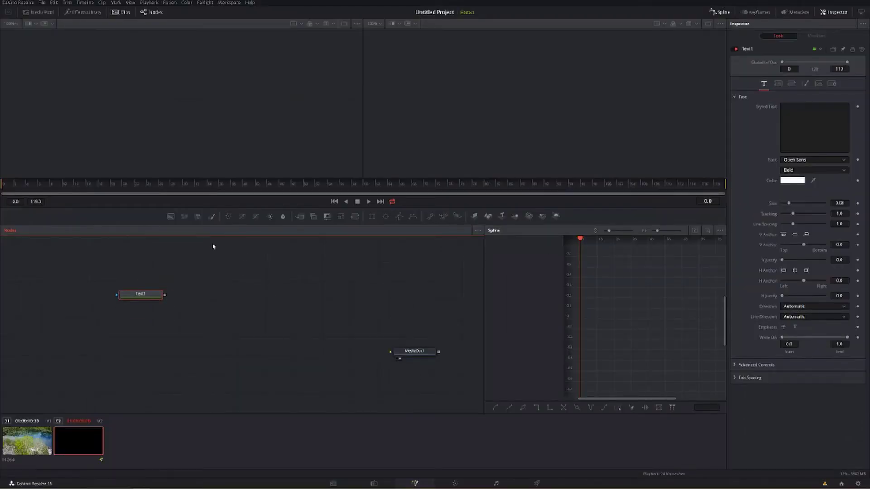
key(1)
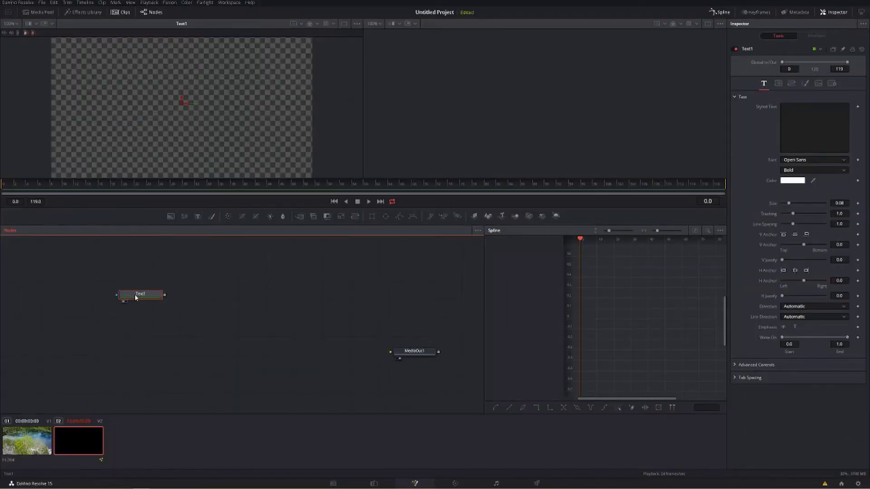
click(813, 106)
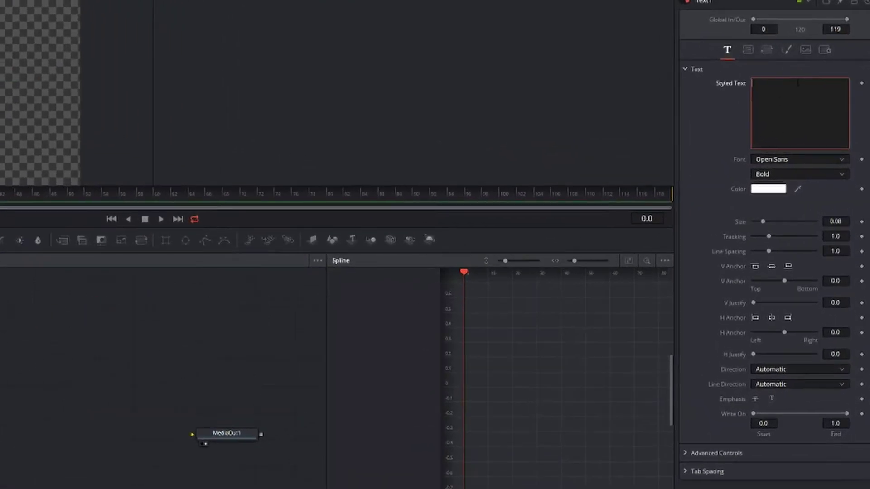
text(50)
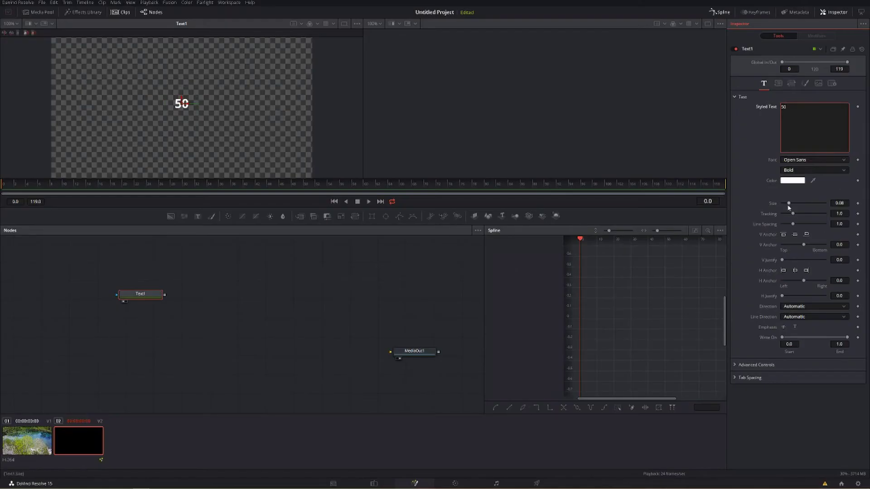
- Keyframe the text Size at 0 on frame 0 and 1.30 at frame 50
drag(789, 203, 782, 204)
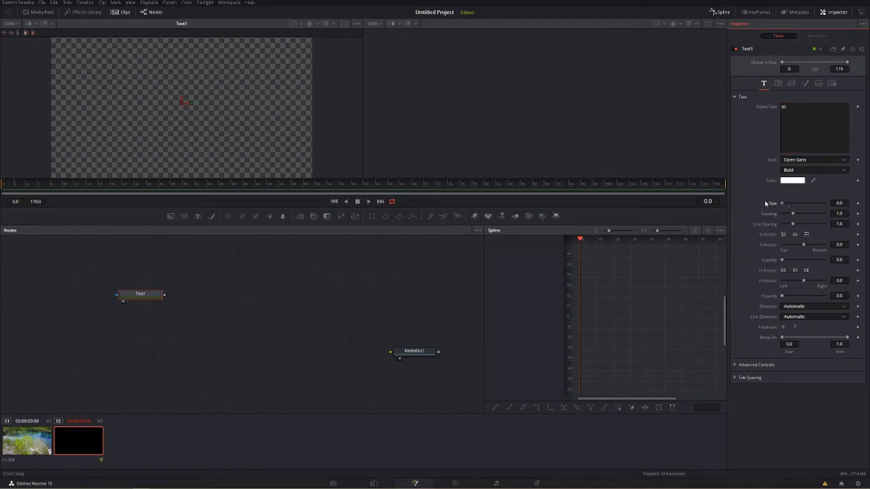
click(858, 204)
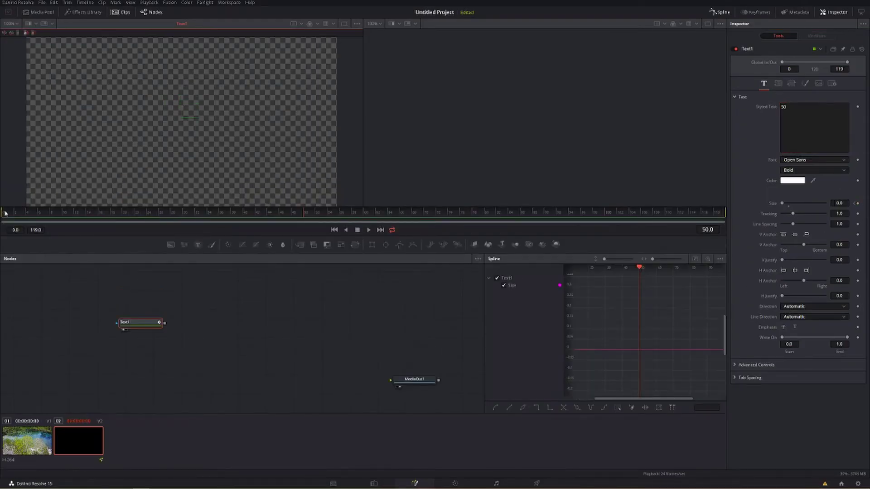
drag(5, 213, 306, 214)
drag(783, 203, 825, 203)
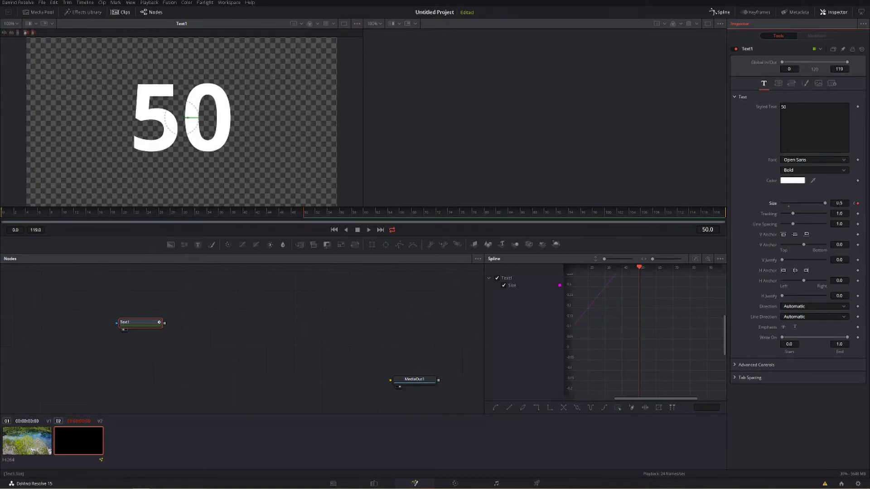
click(839, 203)
text(1.30)
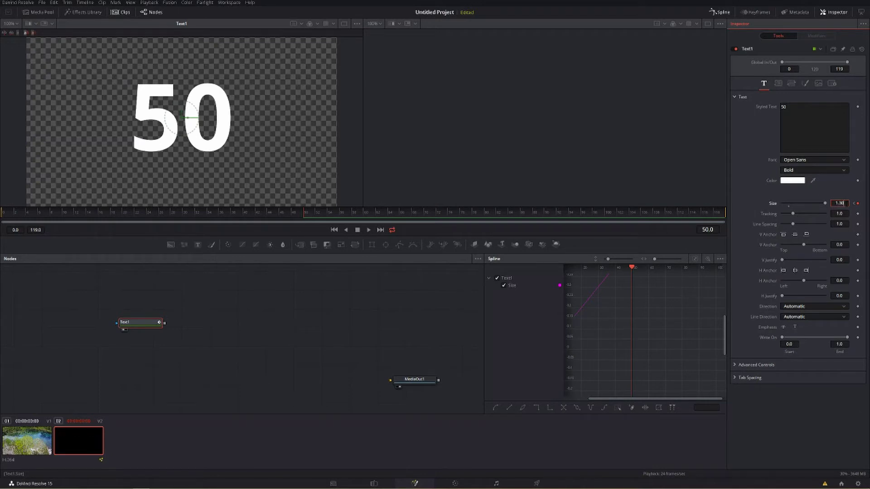
key(Tab)
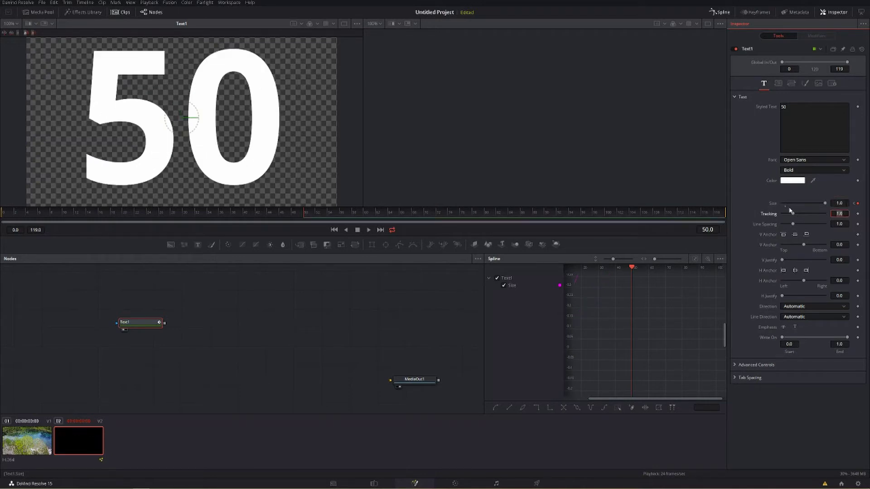
click(153, 285)
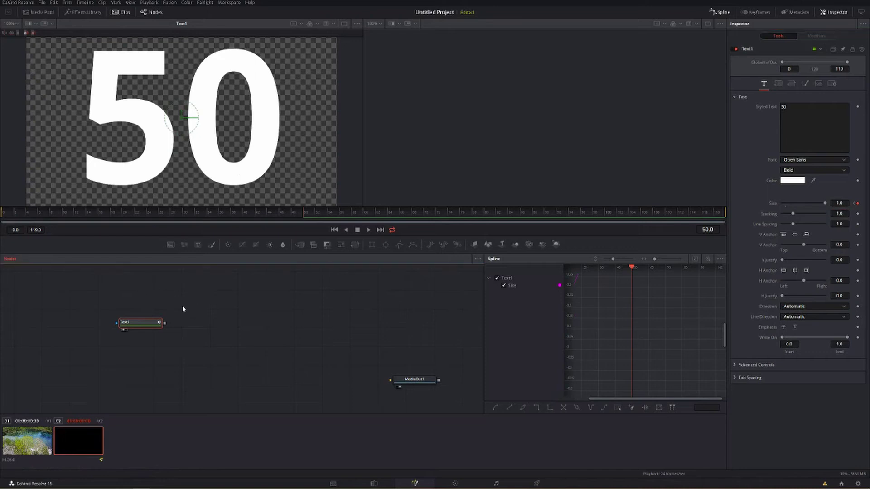
- Add a Background node, view the Merge1 result, and wire Merge1 into MediaOut1
click(171, 244)
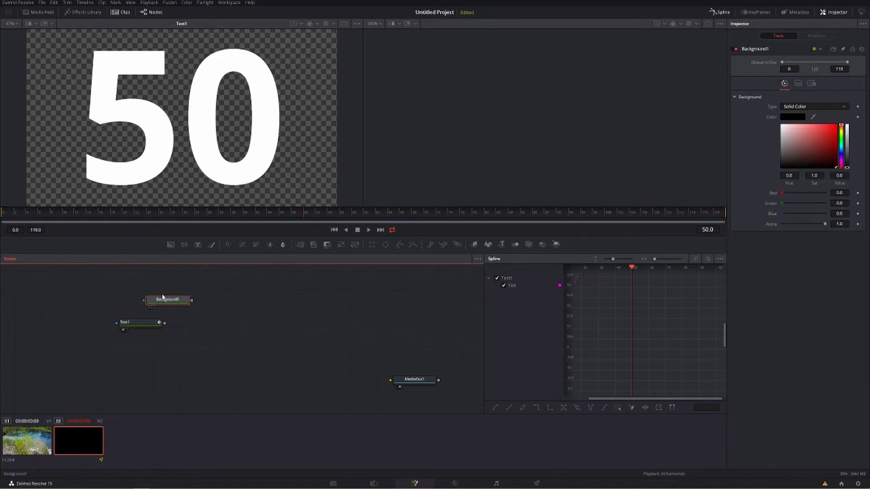
drag(165, 302, 165, 325)
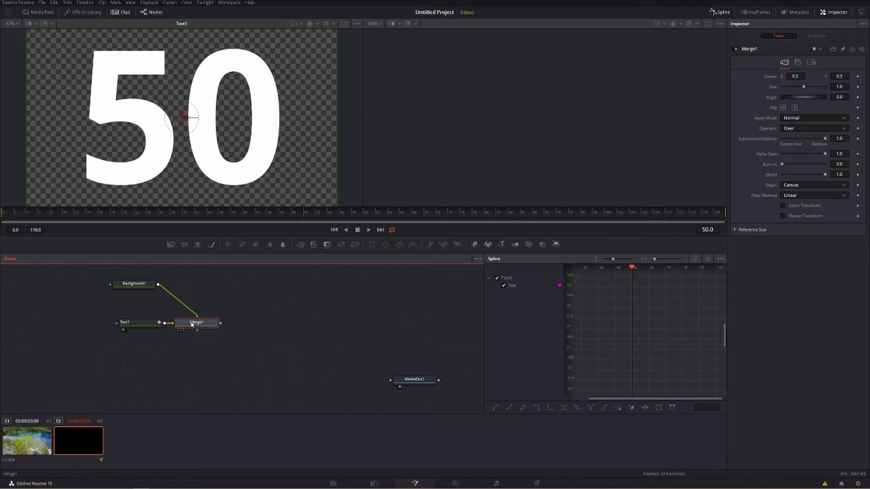
key(1)
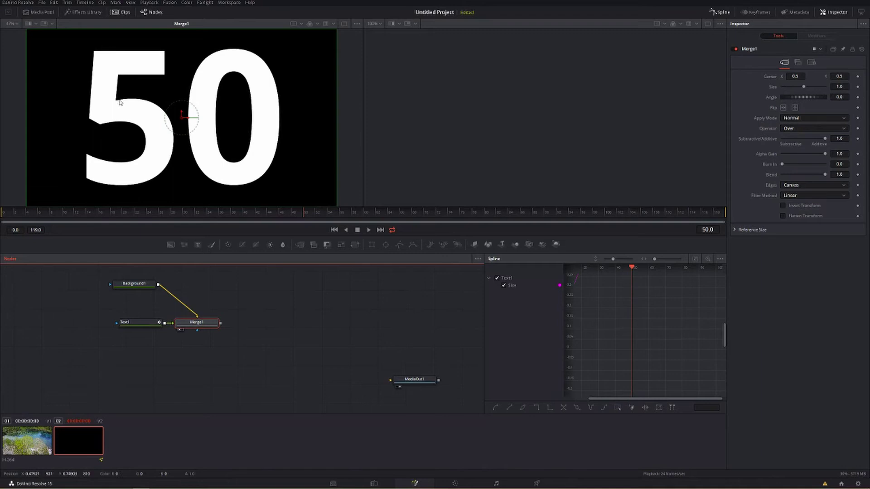
drag(220, 323, 408, 387)
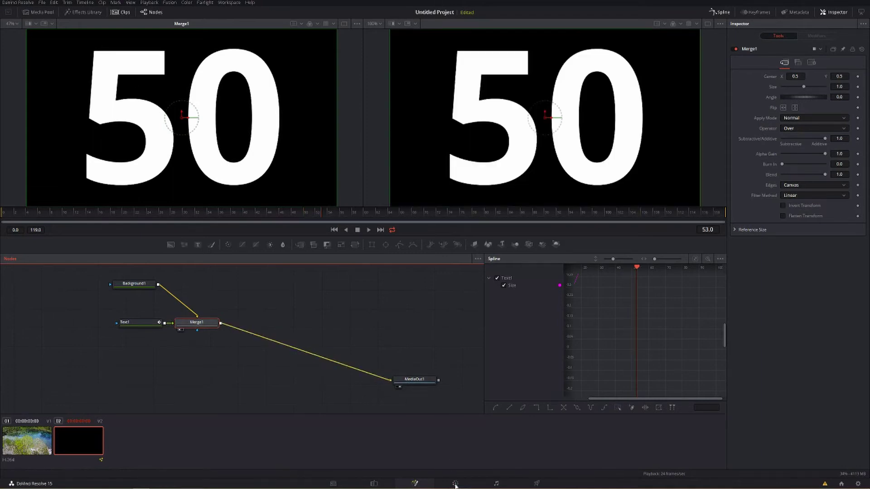
- On the Color page, qualify the white 50 with Clean Black 5.0 and Denoise 1.0
click(455, 484)
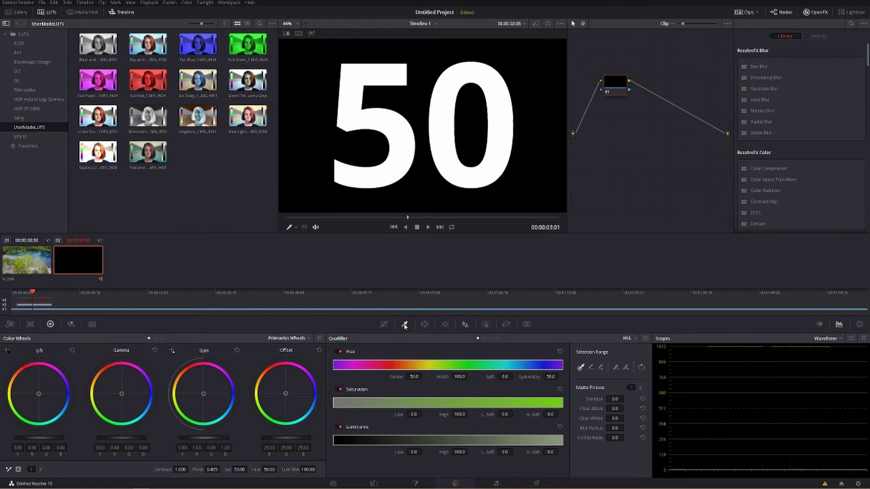
click(402, 141)
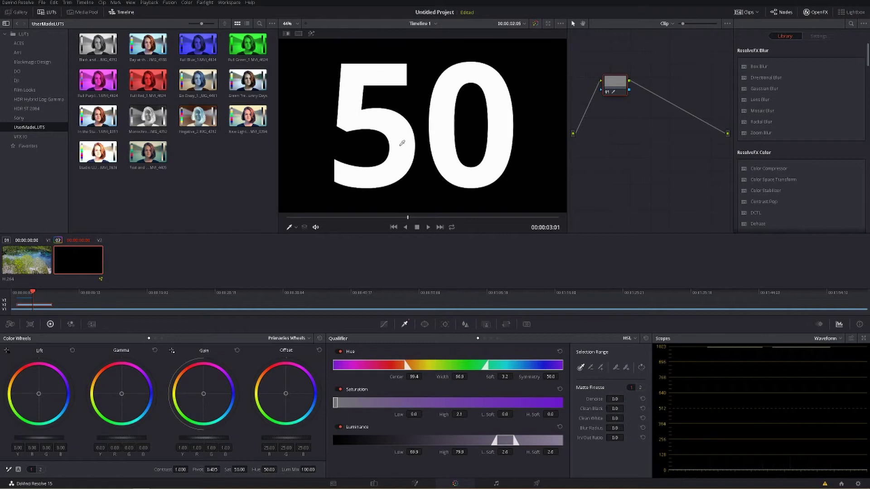
key(shift+h)
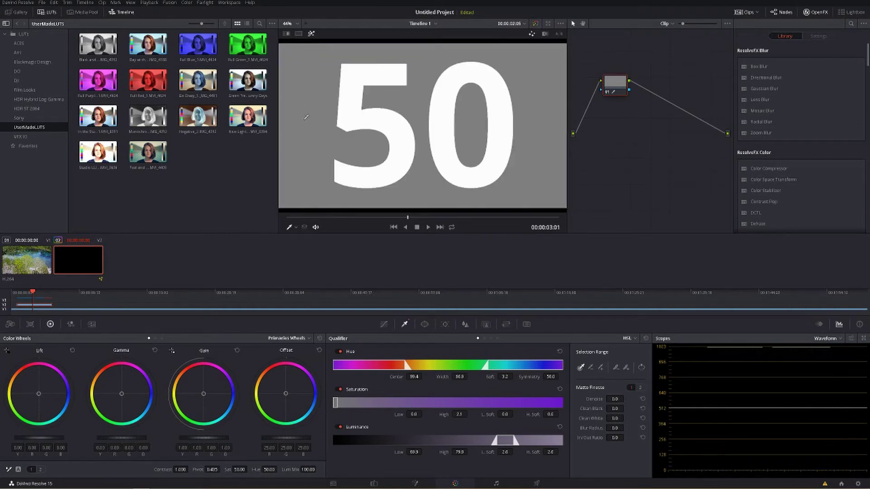
click(615, 409)
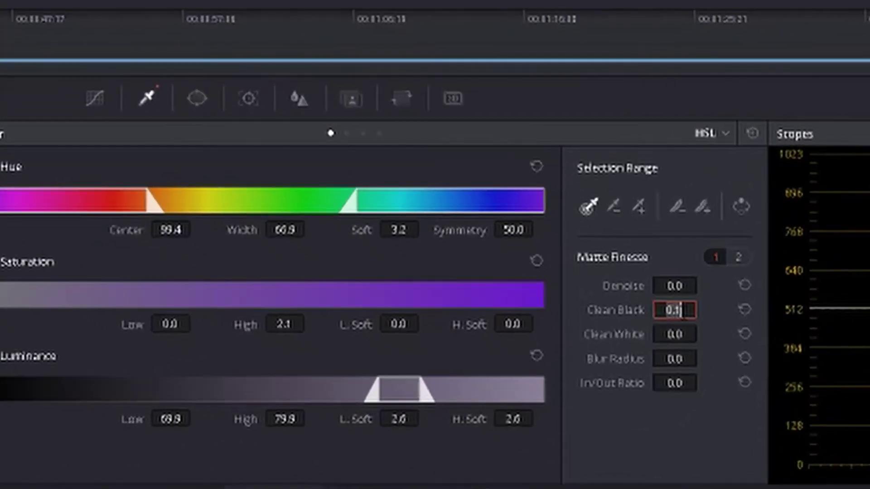
text(5)
key(Return)
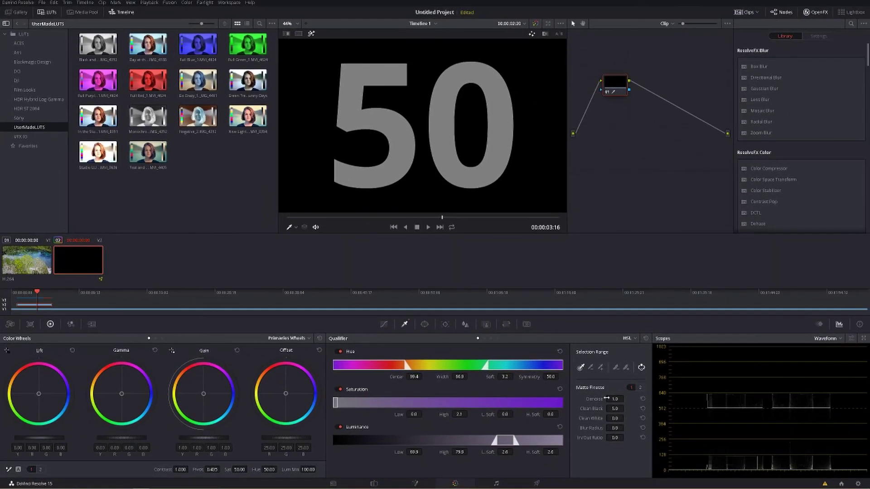
click(634, 409)
text(40)
drag(613, 399, 614, 397)
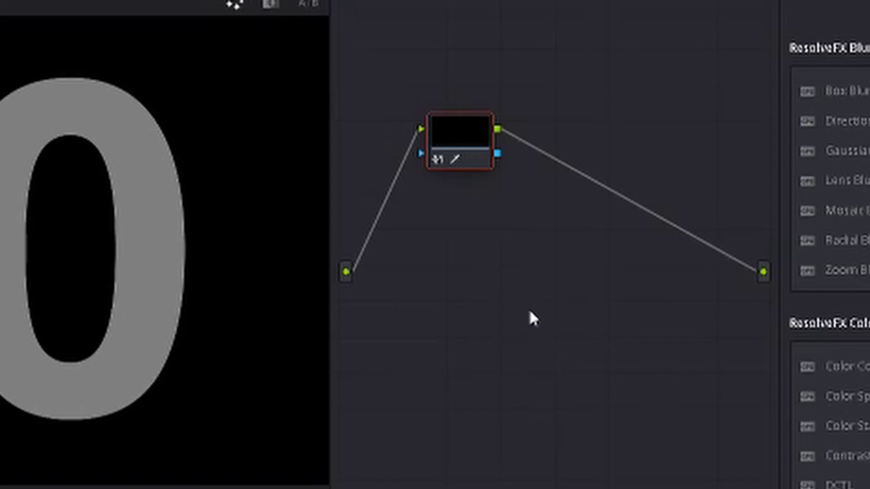
- Add an alpha output fed by the text key, then return to the Edit page
right_click(643, 148)
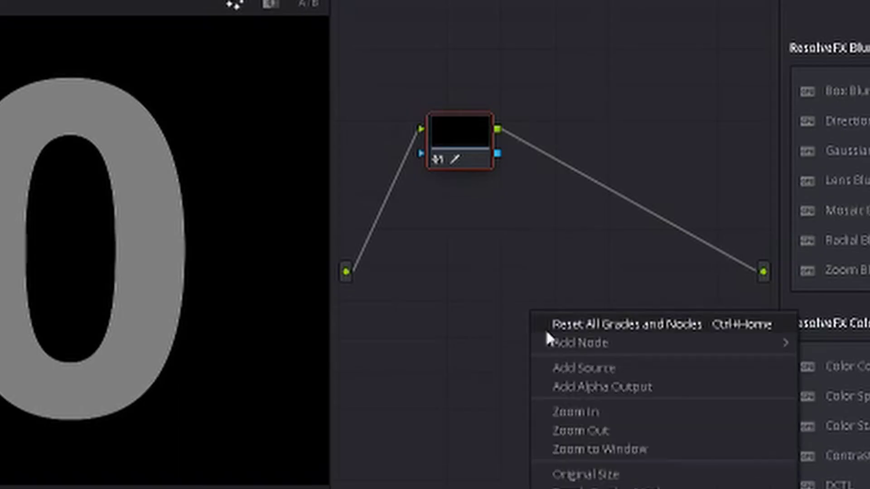
click(578, 391)
drag(499, 154, 764, 306)
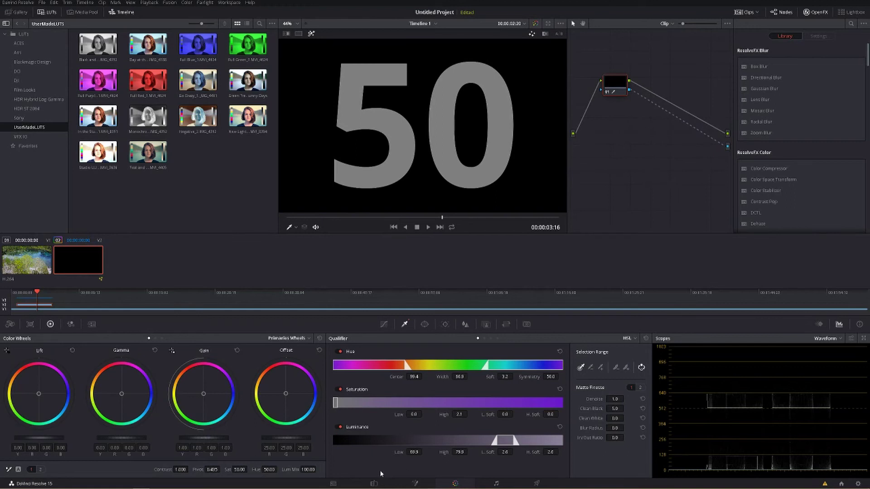
click(374, 484)
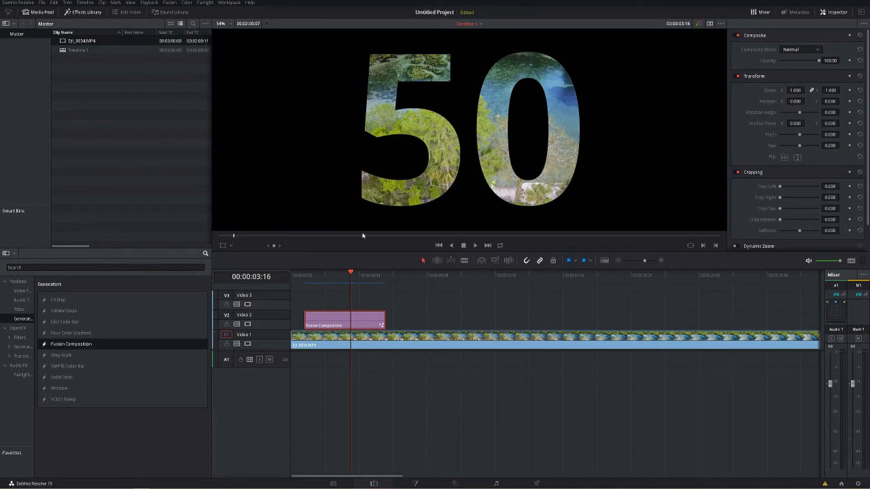
- Play back the knocked-out 50, then lift the drone clip's remainder onto Video 2
drag(316, 275, 304, 278)
key(space)
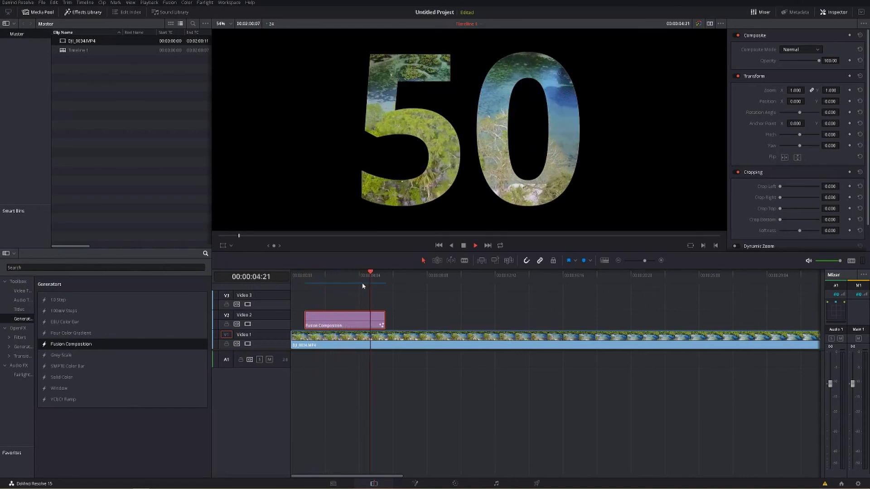
key(space)
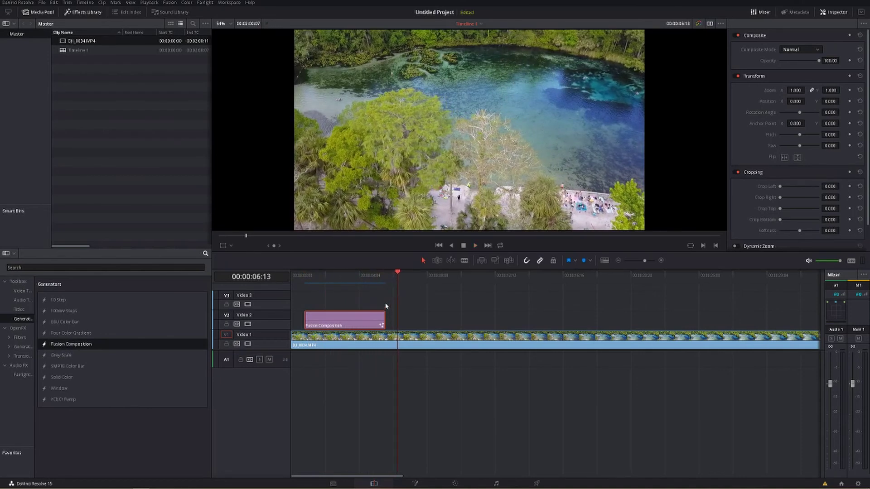
drag(443, 346, 439, 327)
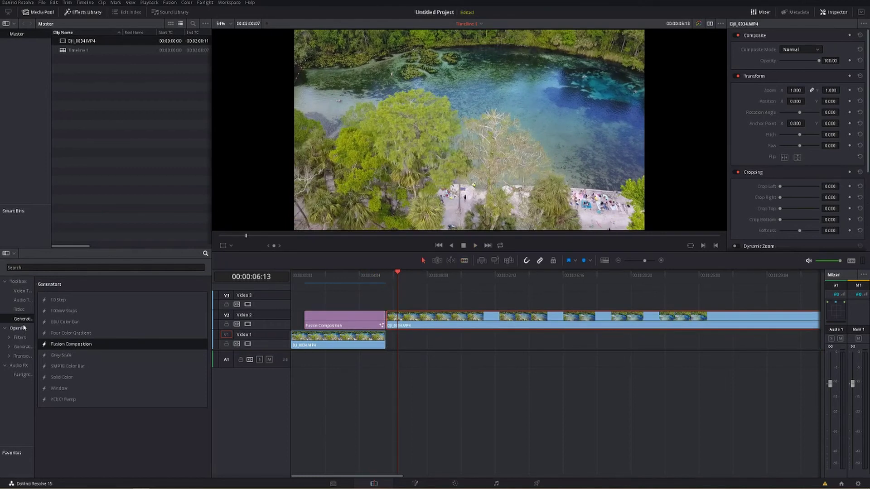
- Place a uni.VHS Transition at the Video 2 cut into the drone clip
click(20, 356)
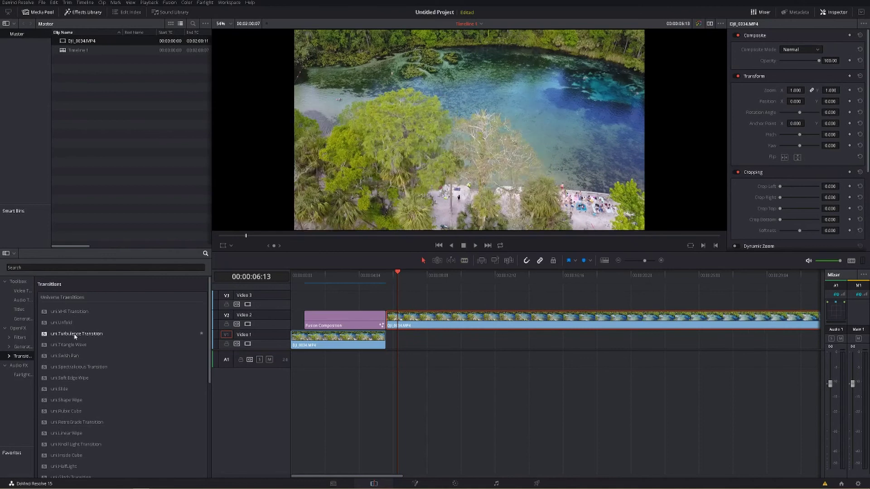
drag(68, 311, 388, 320)
click(361, 275)
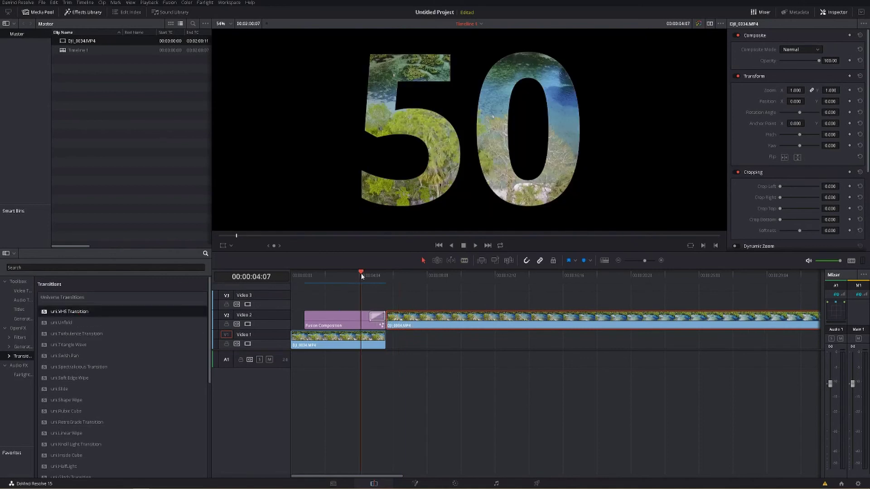
drag(361, 275, 368, 275)
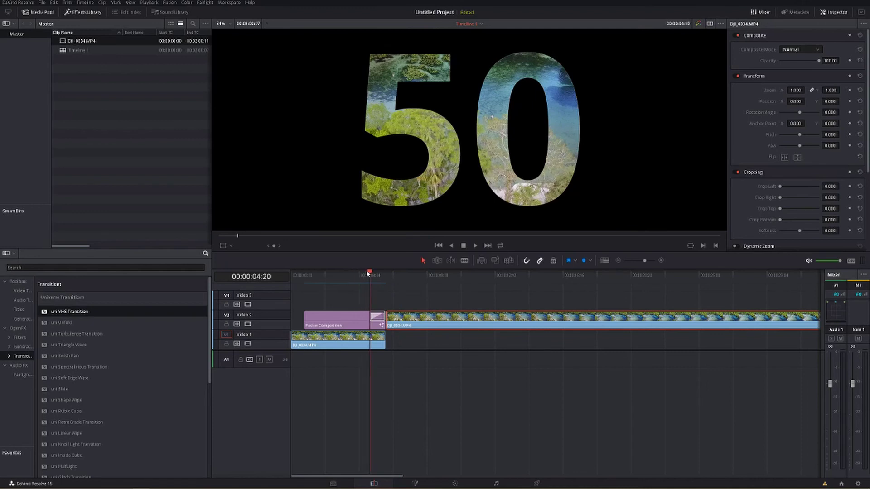
- Step through and play the VHS transition, then move the drone clip back to Video 1
key(Right)
key(Right)
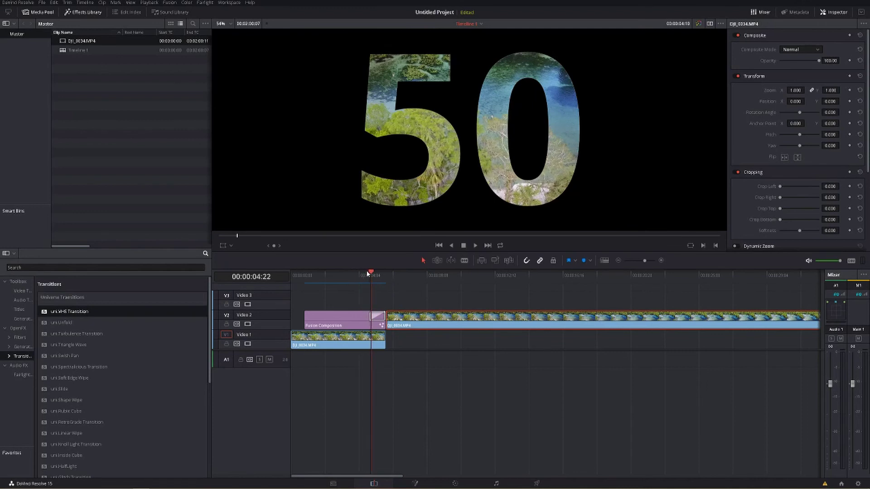
key(Right)
key(Right)
key(Right)
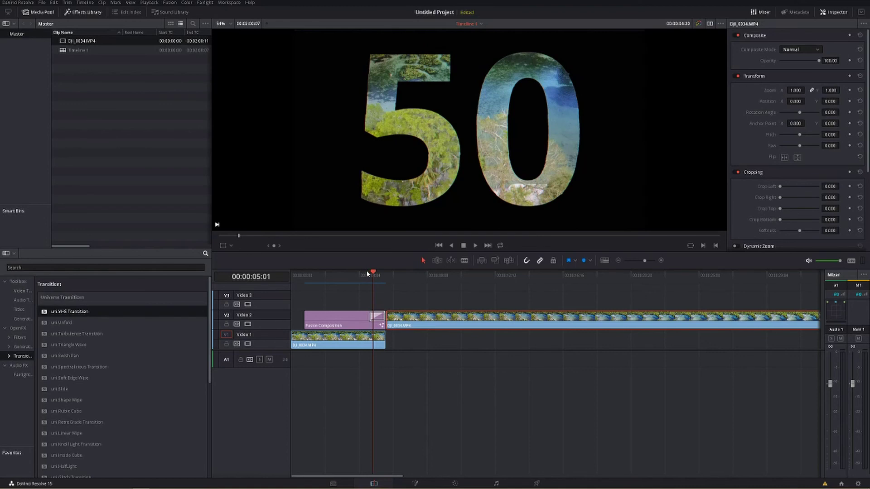
key(Right)
key(Right)
key(Right)
key(Right)
key(Right)
key(Right)
key(Right)
key(Right)
key(Right)
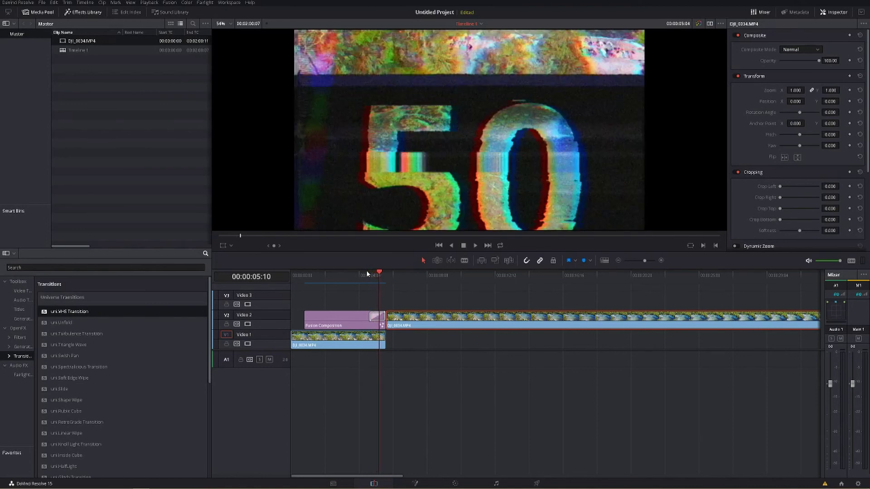
key(Right)
key(Right)
key(Right)
key(Right)
key(Right)
key(Right)
key(Right)
key(Right)
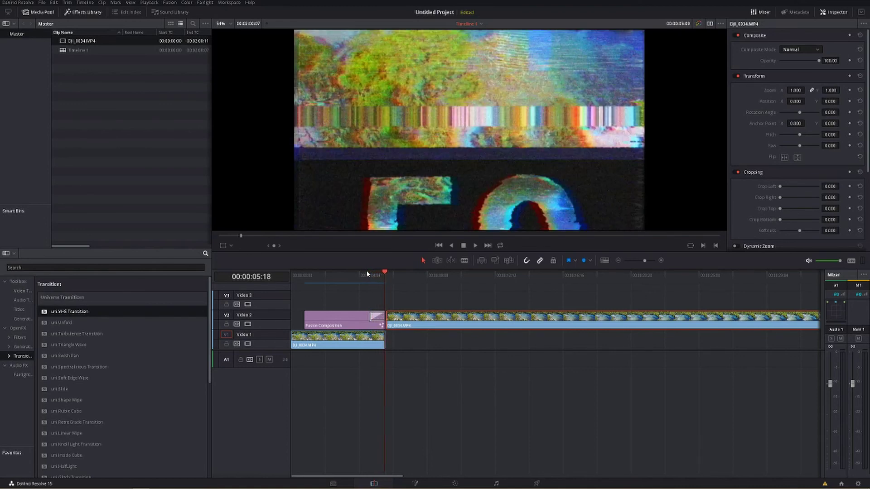
key(Right)
key(Right)
key(Right)
key(Right)
key(Right)
key(Right)
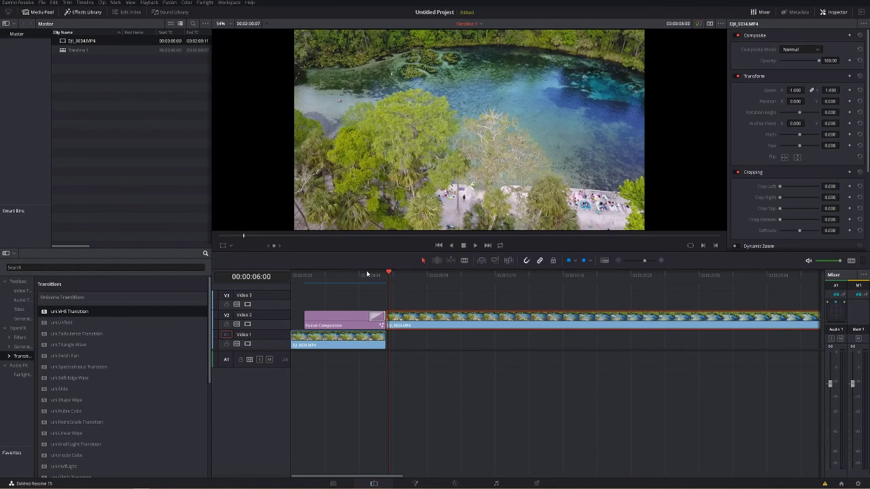
key(space)
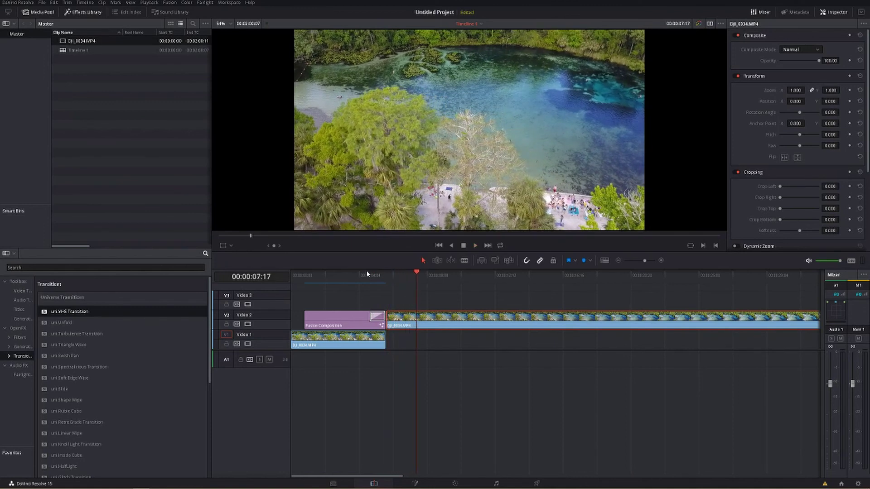
drag(436, 324, 437, 337)
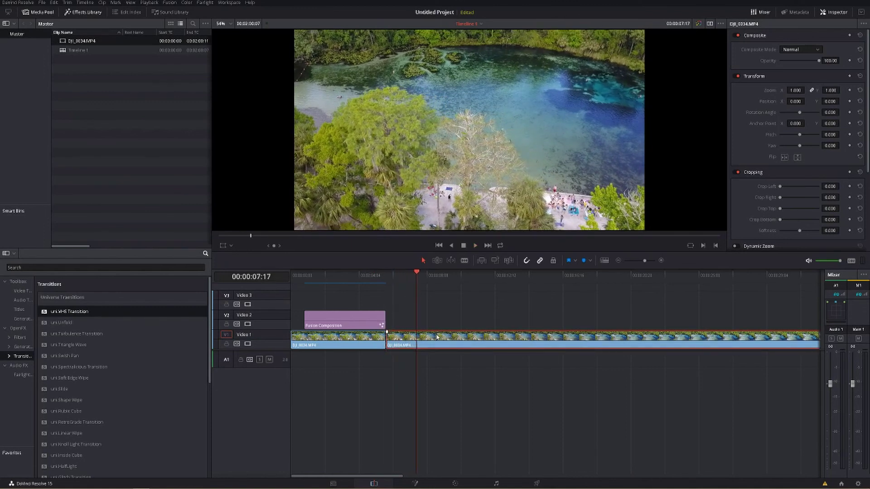